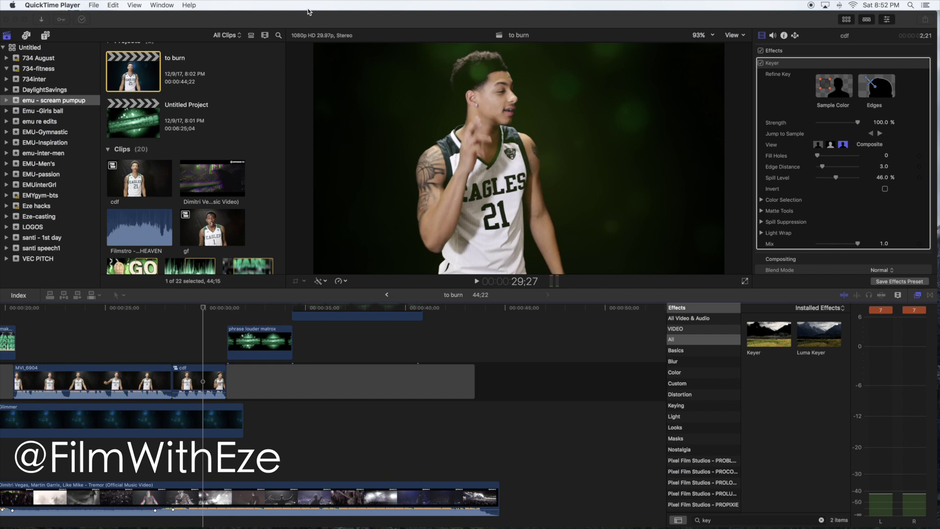
# Turn off the existing Keyer effect on the MVI_6904 clip before the cdf clip
pyautogui.hscroll(-3, 183, 361)
pyautogui.hscroll(-5, 182, 361)
pyautogui.click(237, 361)
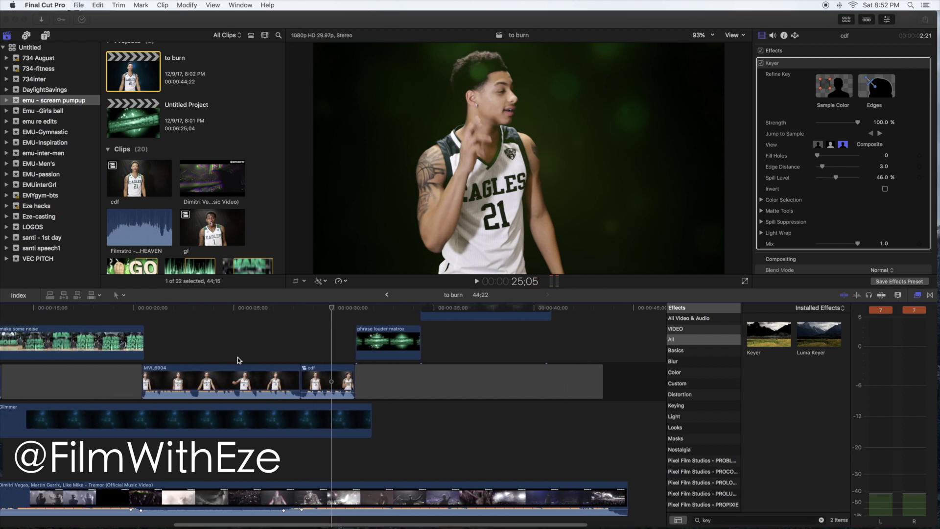
pyautogui.click(237, 366)
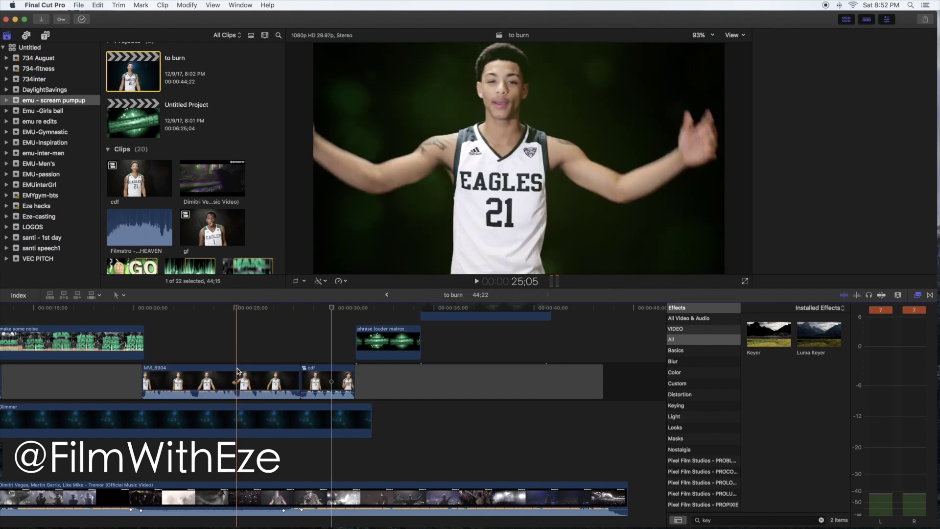
pyautogui.click(237, 371)
pyautogui.click(762, 64)
pyautogui.click(761, 64)
pyautogui.click(762, 63)
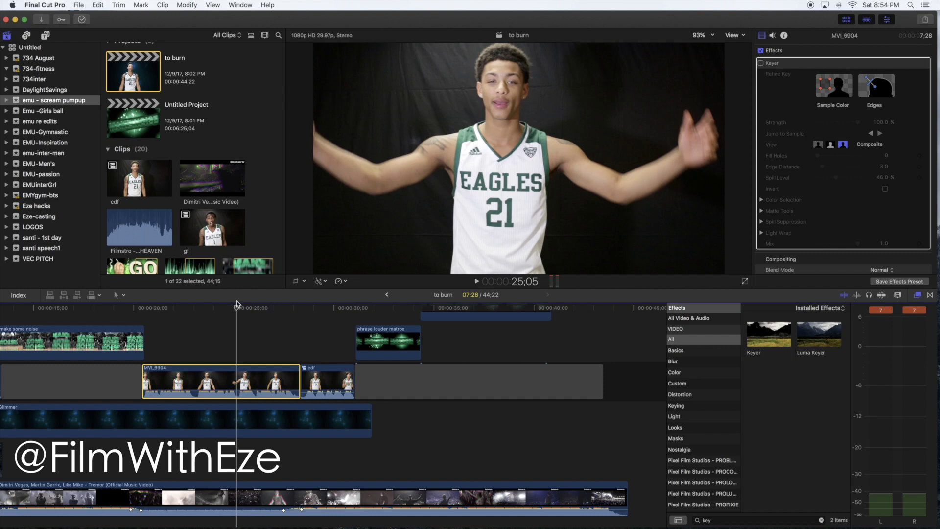
# Park the playhead at 24:10 in the MVI_6904 clip and list all video effects matching "key" in the effects browser
pyautogui.click(222, 334)
pyautogui.click(225, 379)
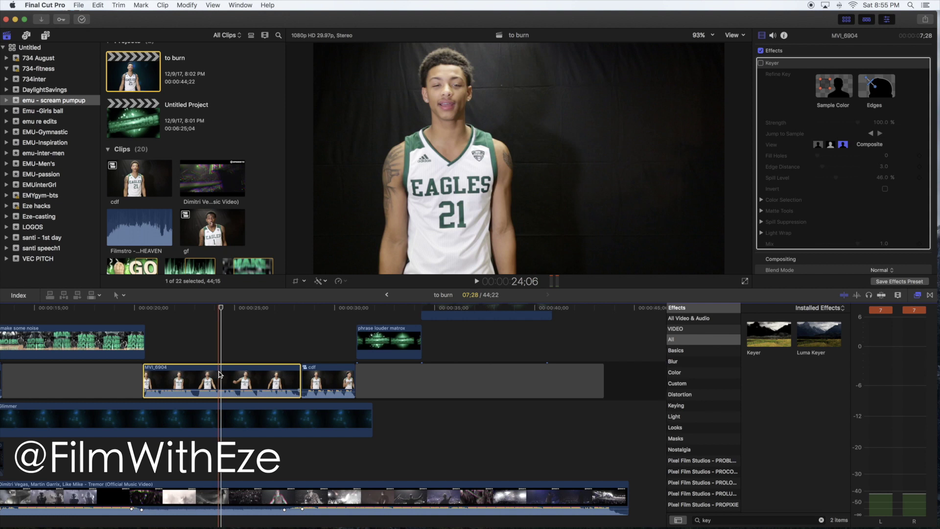
pyautogui.click(918, 296)
pyautogui.click(919, 296)
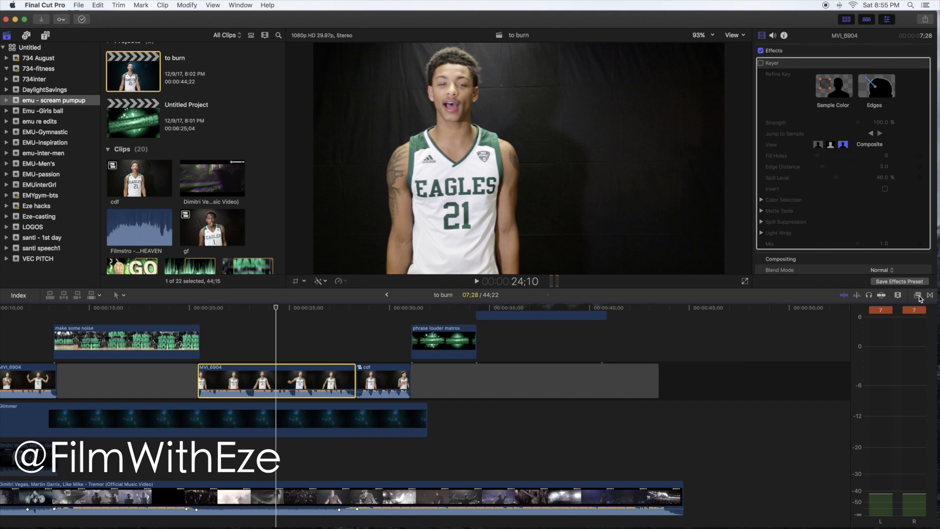
pyautogui.click(680, 340)
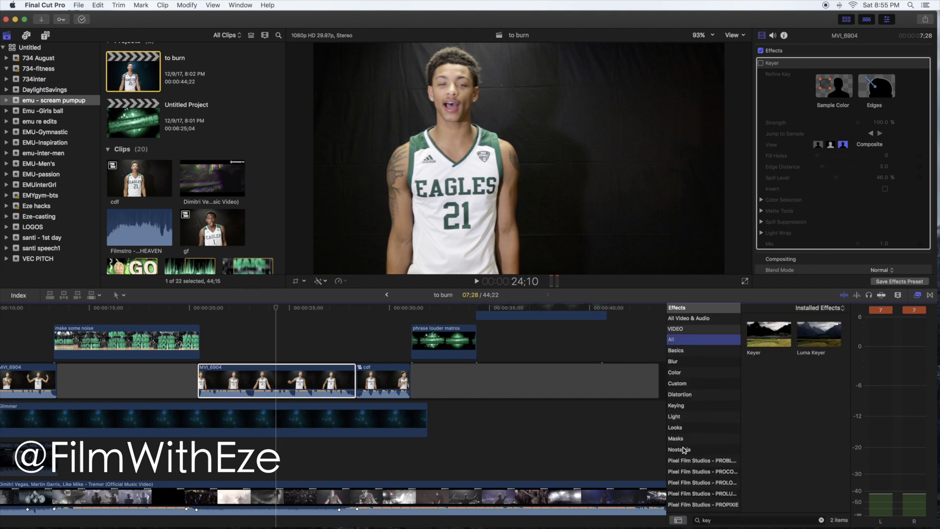
pyautogui.scroll(-1, 702, 421)
pyautogui.click(720, 519)
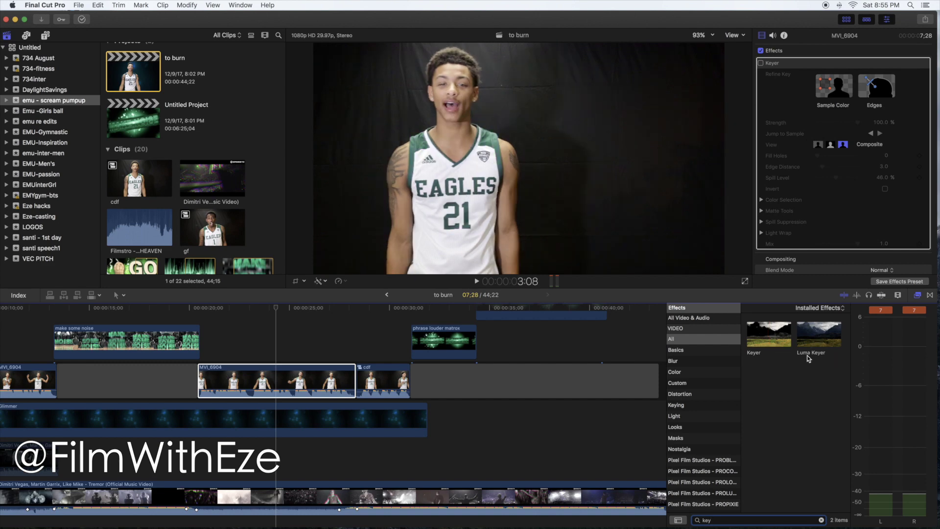
# Apply a new Keyer effect to the selected MVI_6904 clip
pyautogui.click(777, 333)
pyautogui.moveTo(778, 333); pyautogui.dragTo(300, 377)
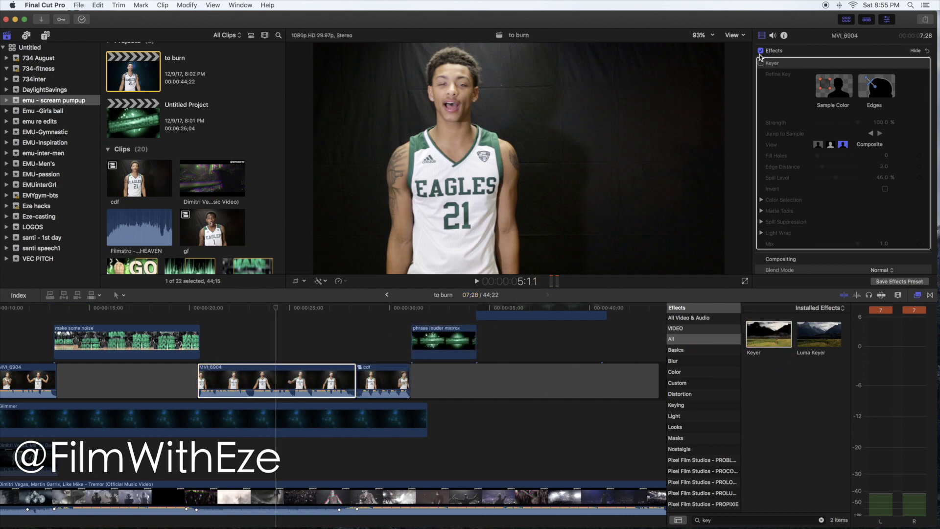
pyautogui.moveTo(769, 336); pyautogui.dragTo(276, 372)
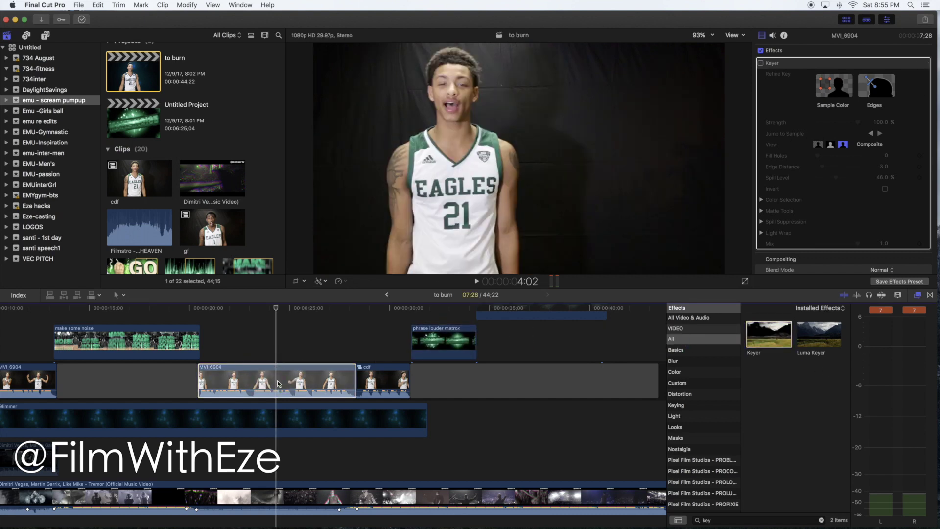
pyautogui.click(278, 383)
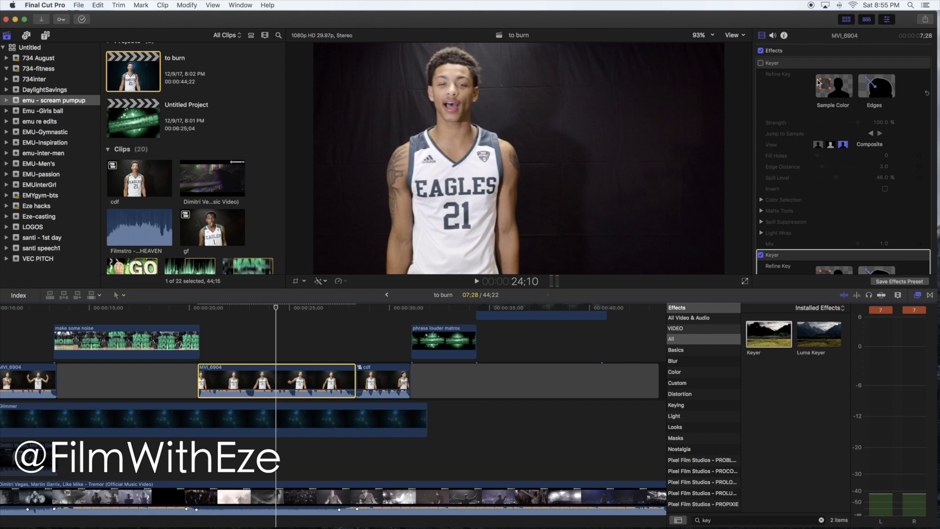
# Try to sample the dark backdrop using the disabled Keyer effect's Sample Color tool
pyautogui.click(828, 94)
pyautogui.click(641, 73)
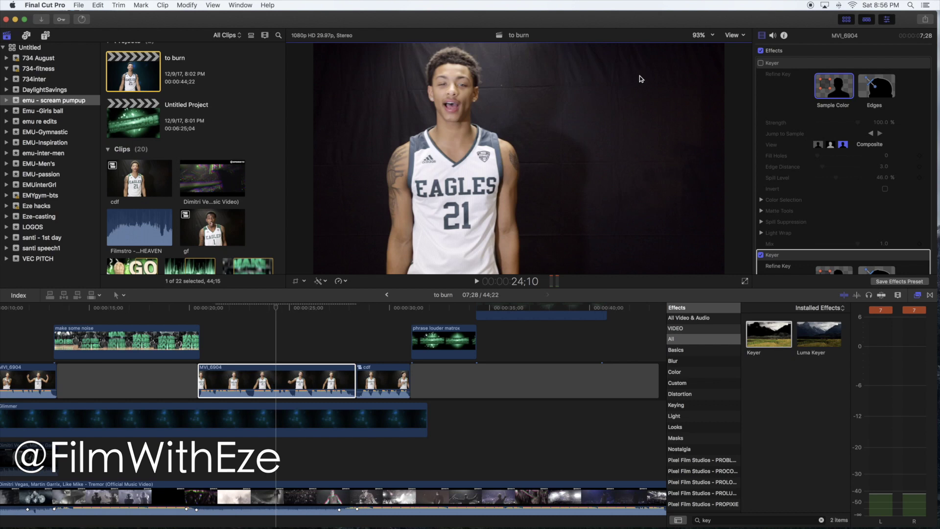
pyautogui.click(829, 83)
pyautogui.click(830, 95)
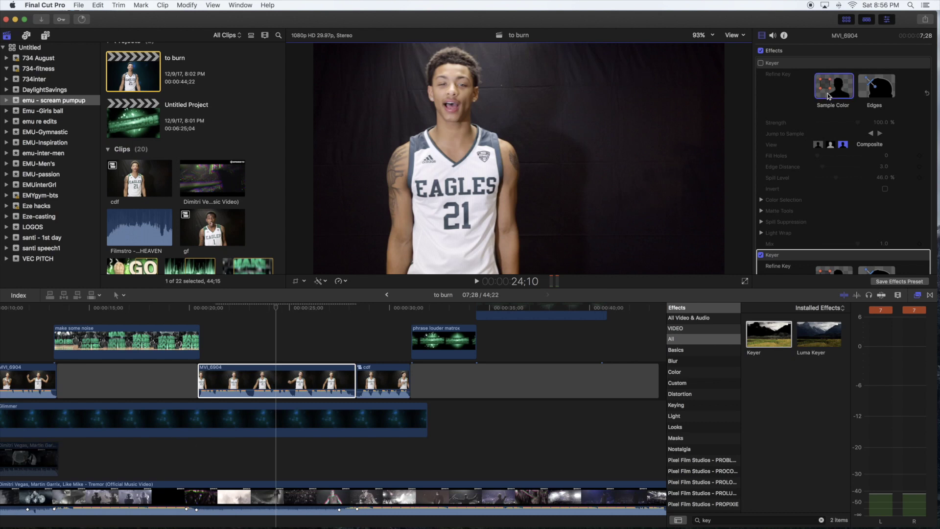
pyautogui.click(613, 118)
pyautogui.click(277, 382)
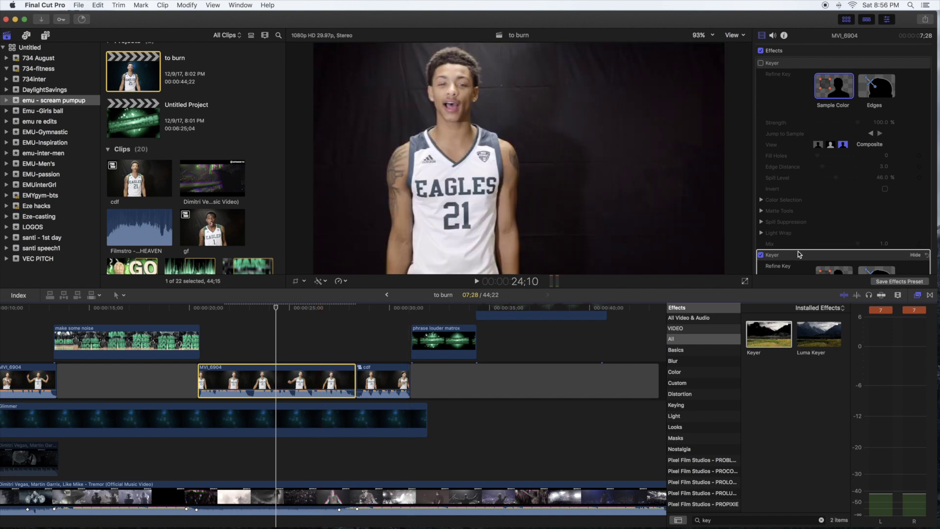
# Delete the disabled Keyer effect and, with the remaining Keyer's Sample Color, sample a small rectangle of dark backdrop beside the player's head
pyautogui.click(815, 68)
pyautogui.press('Delete')
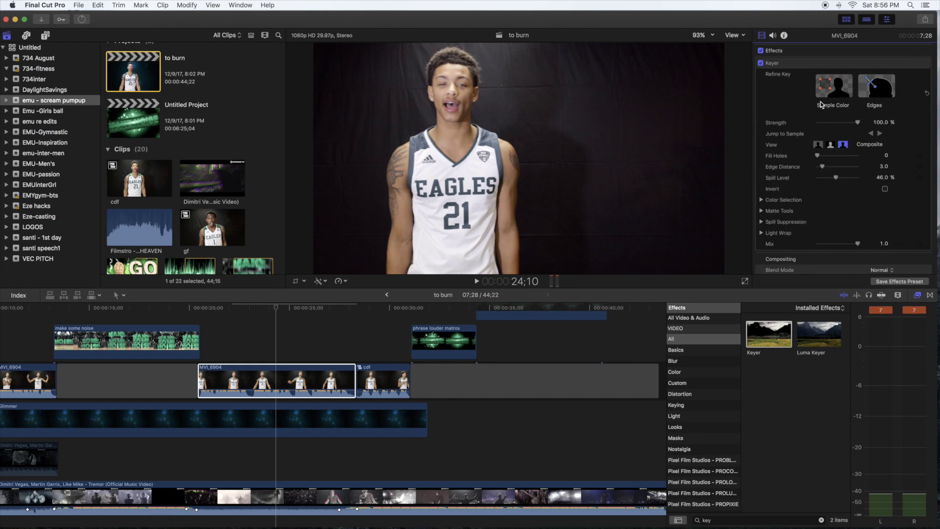
pyautogui.click(838, 91)
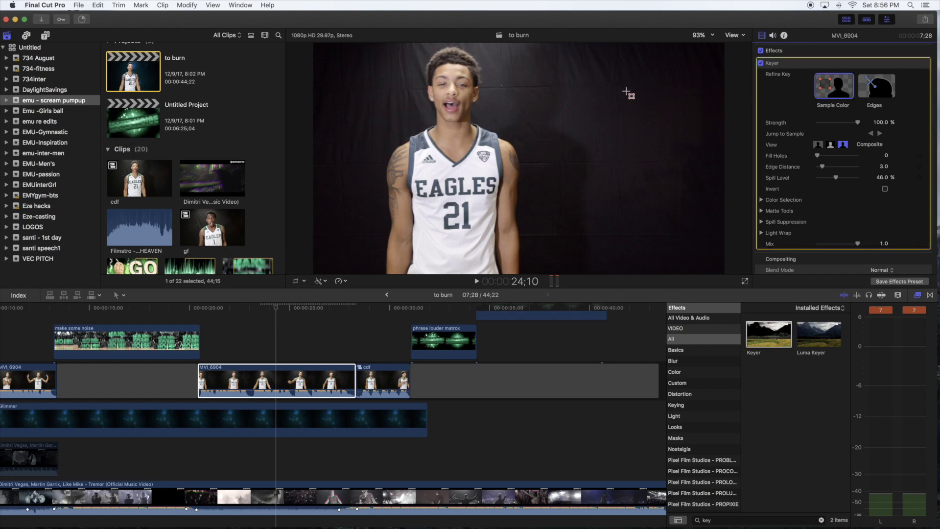
pyautogui.moveTo(627, 91)
pyautogui.mouseDown()
pyautogui.moveTo(657, 147)
pyautogui.moveTo(657, 101)
pyautogui.moveTo(641, 103)
pyautogui.mouseUp()
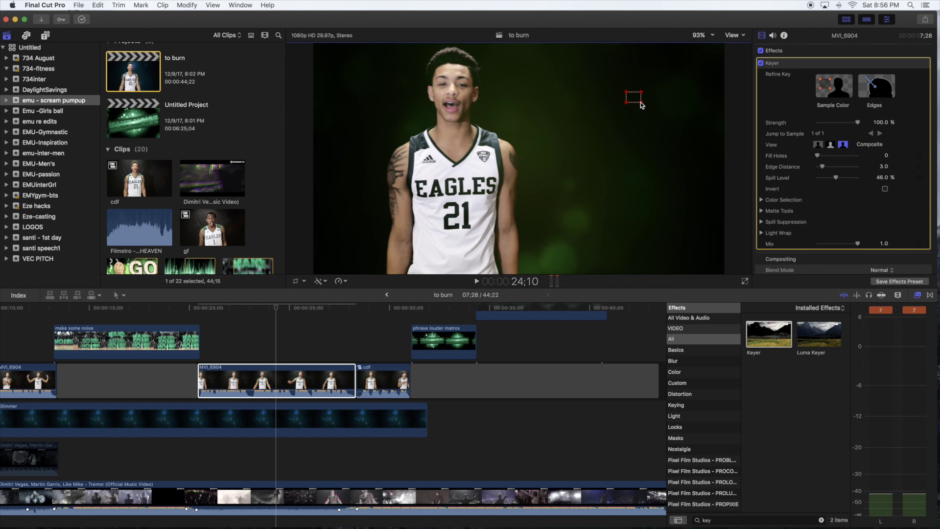
# Compare the MVI_6904 clip with its Keyer off and on while the Glimmer background clip is temporarily disabled
pyautogui.click(280, 418)
pyautogui.press('v')
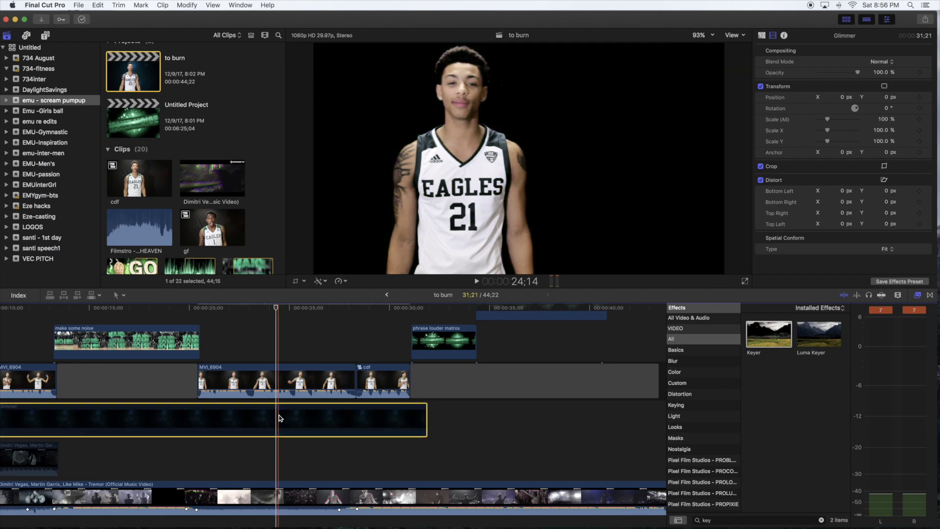
pyautogui.click(277, 382)
pyautogui.click(761, 63)
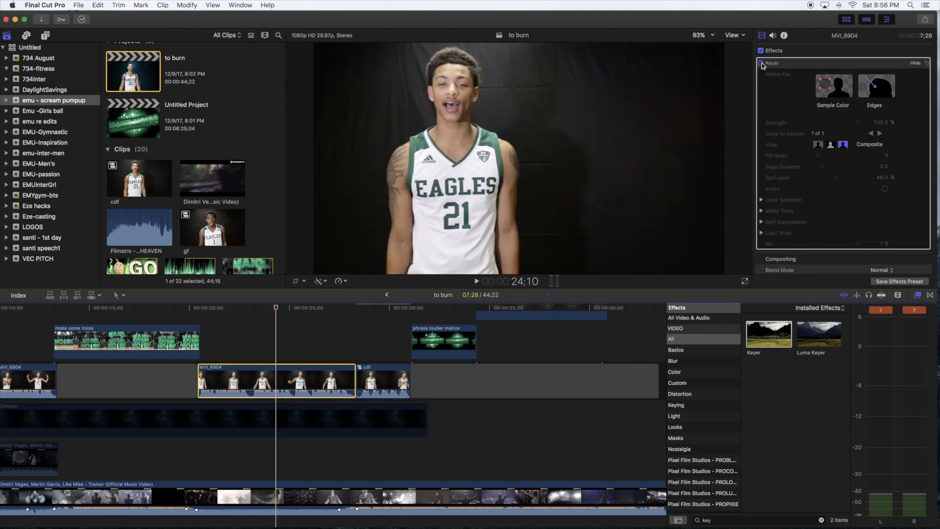
pyautogui.click(762, 63)
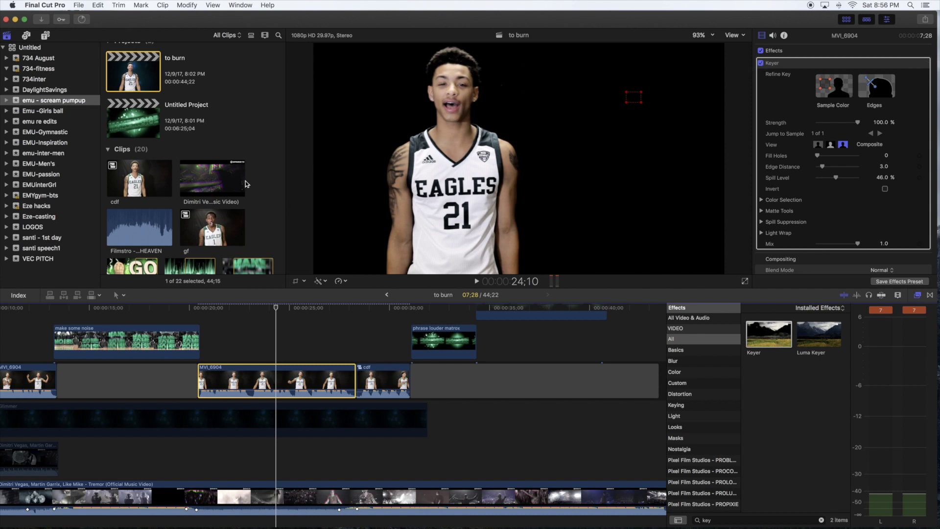
pyautogui.click(281, 423)
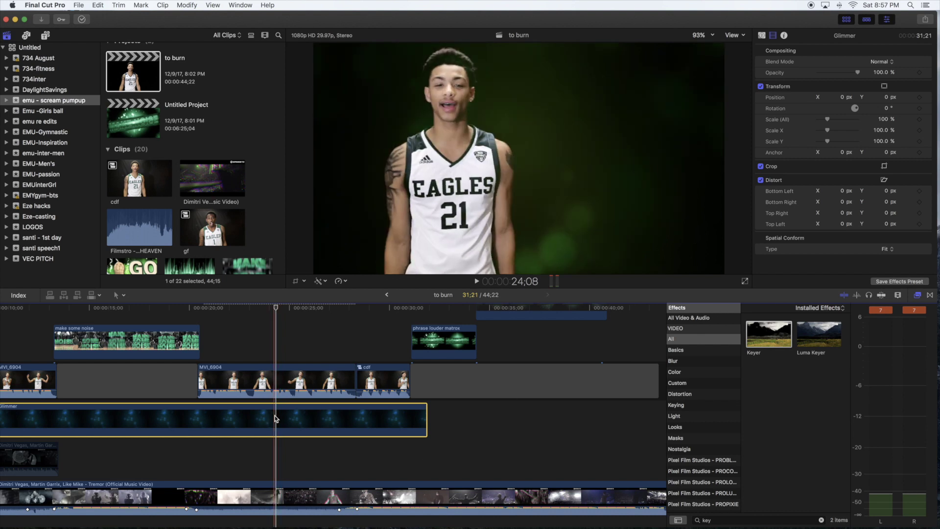
# Play back the keyed player clips over the Glimmer background, starting from about 23:28 and again from about 11:24
pyautogui.press('XF86AudioRaiseVolume')
pyautogui.press('XF86AudioLowerVolume')
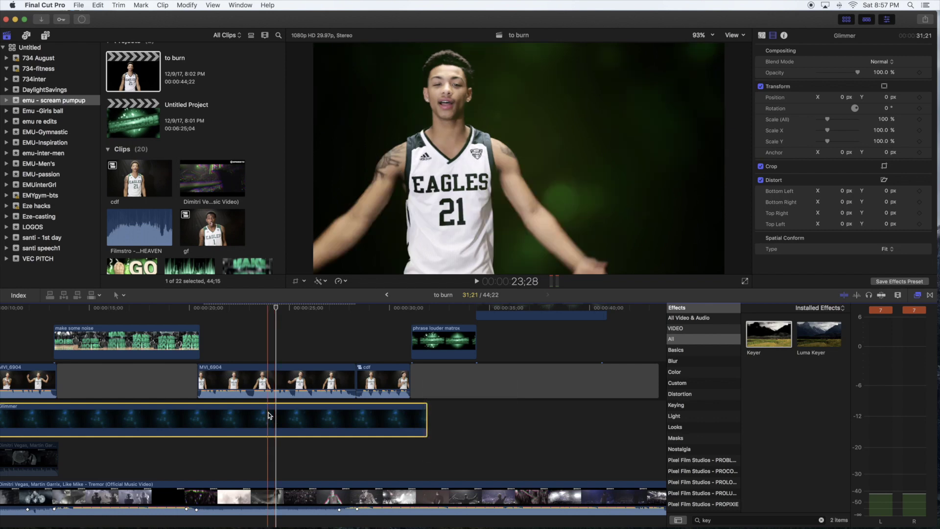
pyautogui.press('space')
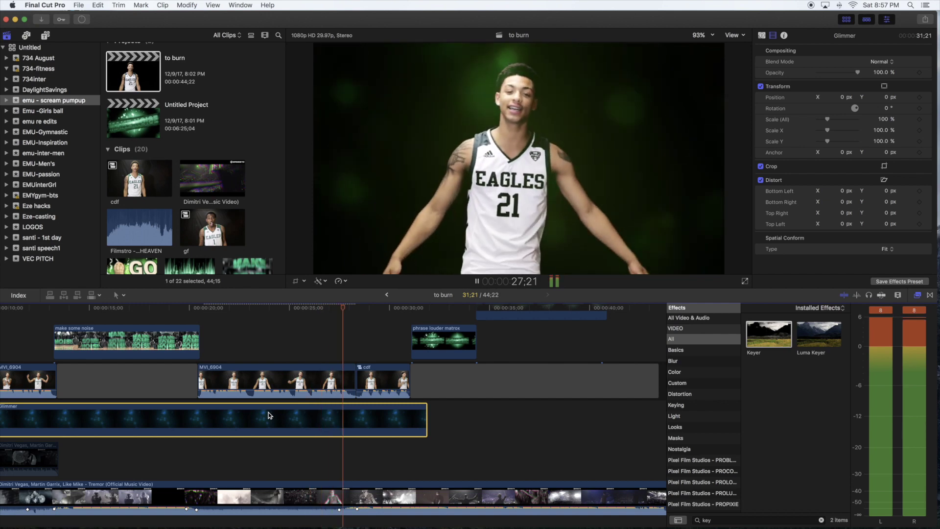
pyautogui.press('space')
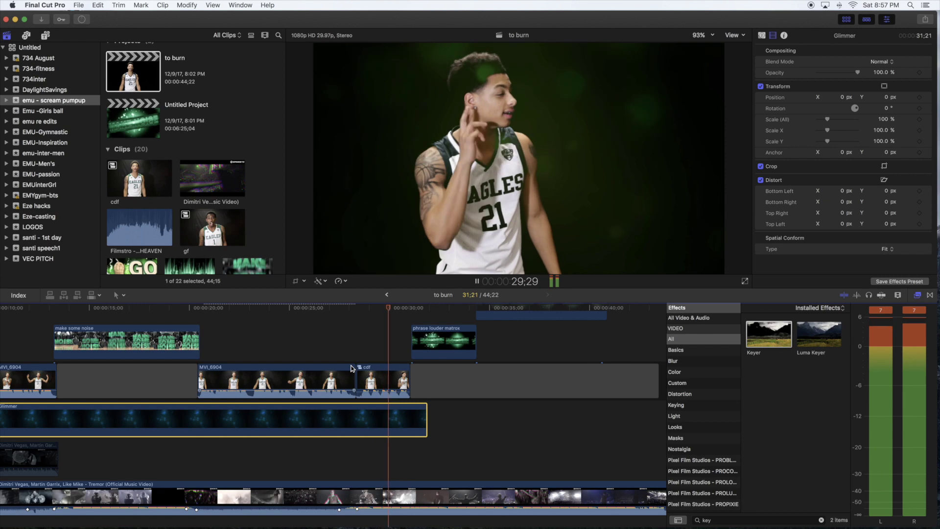
pyautogui.press('space')
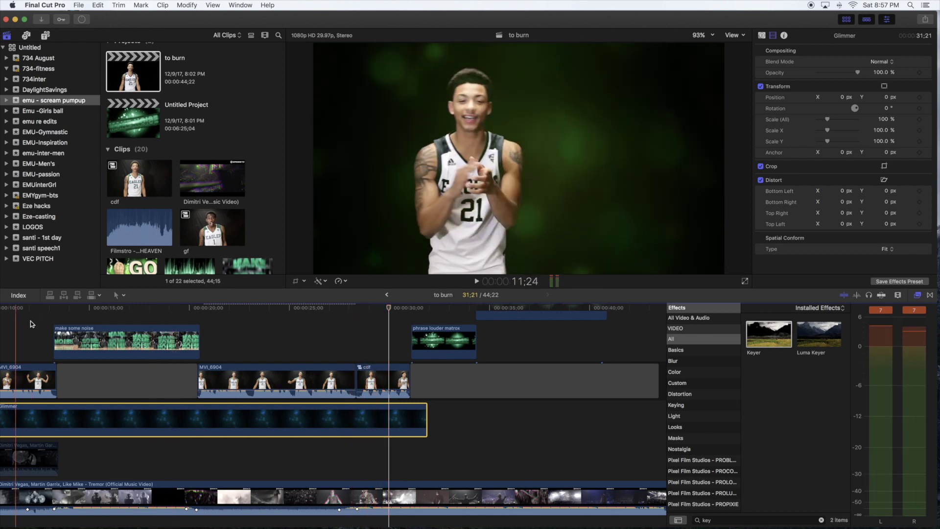
pyautogui.press('space')
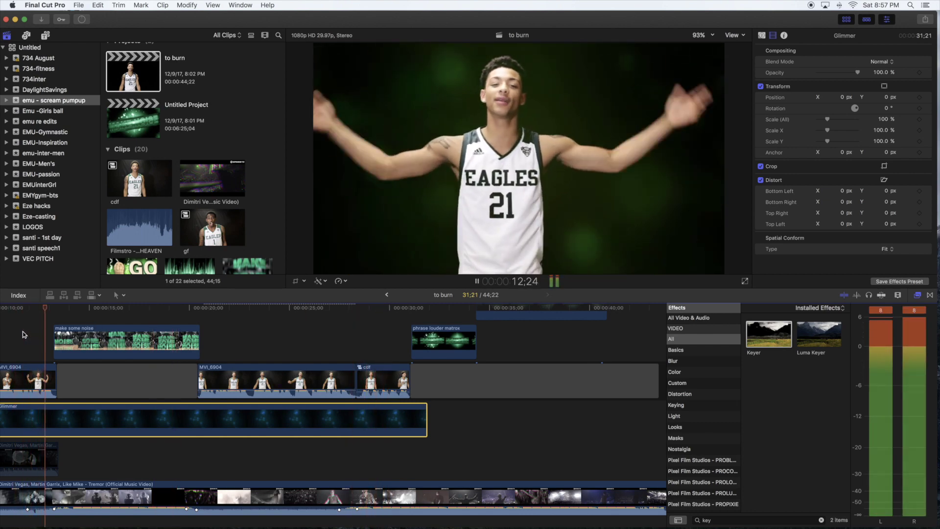
pyautogui.press('space')
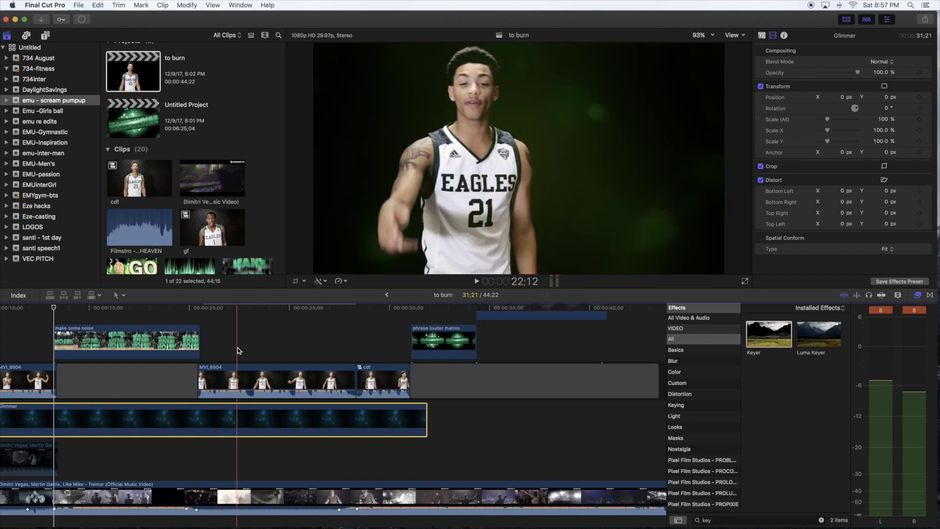
pyautogui.click(237, 348)
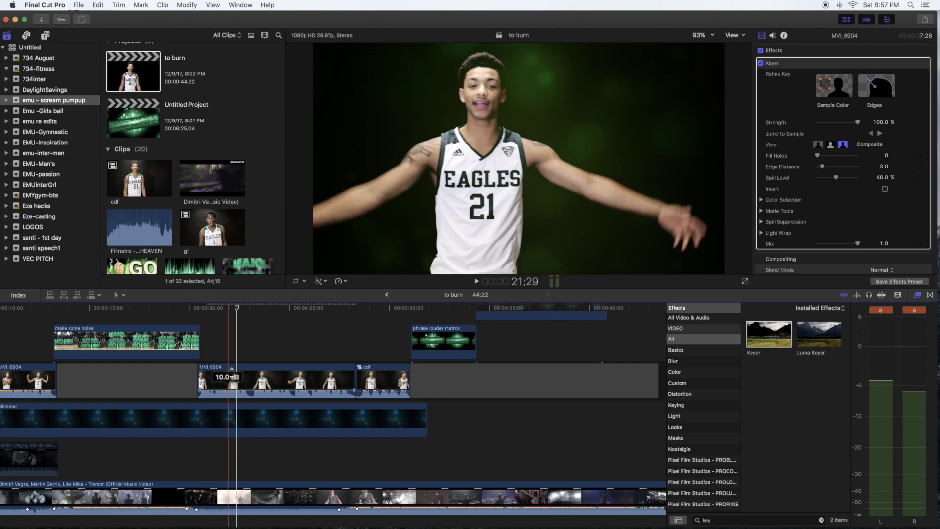
pyautogui.click(256, 418)
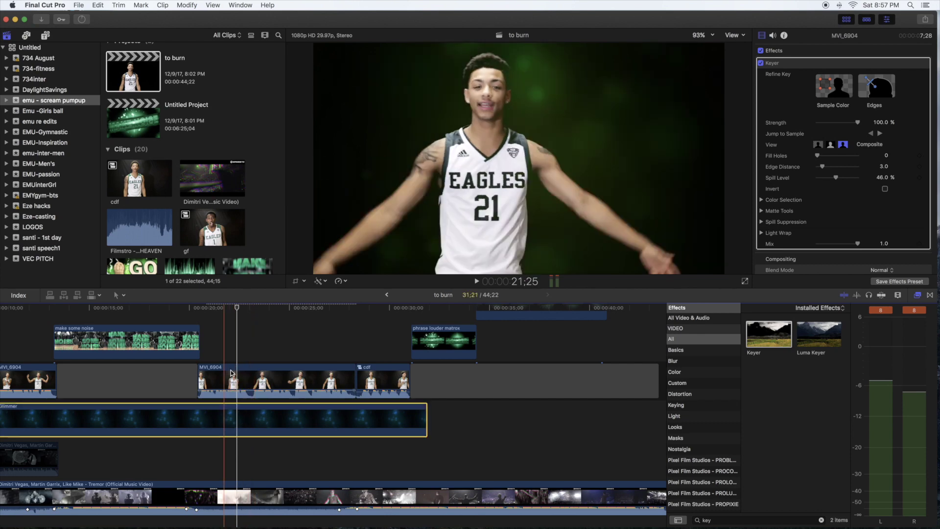
pyautogui.click(241, 381)
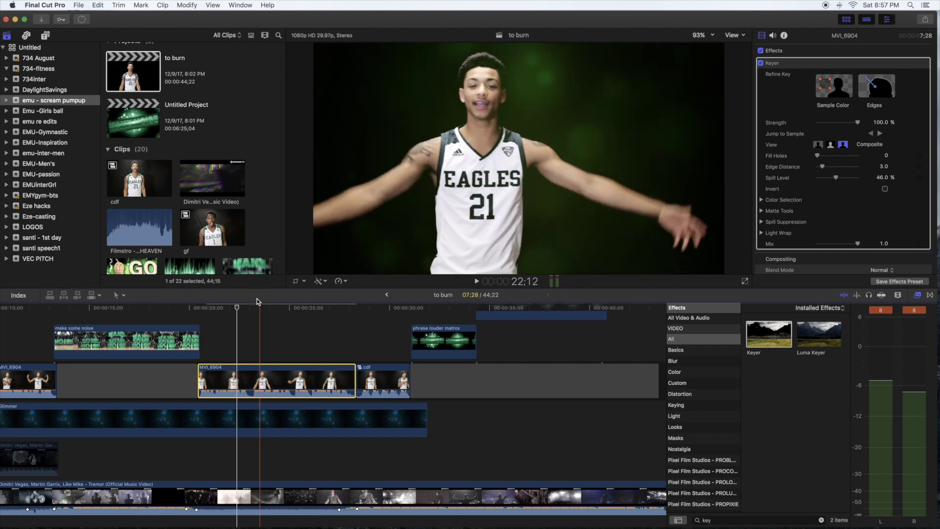
# Open Untitled Project from the emu - scream pumpup event in the timeline
pyautogui.scroll(-1, 341, 349)
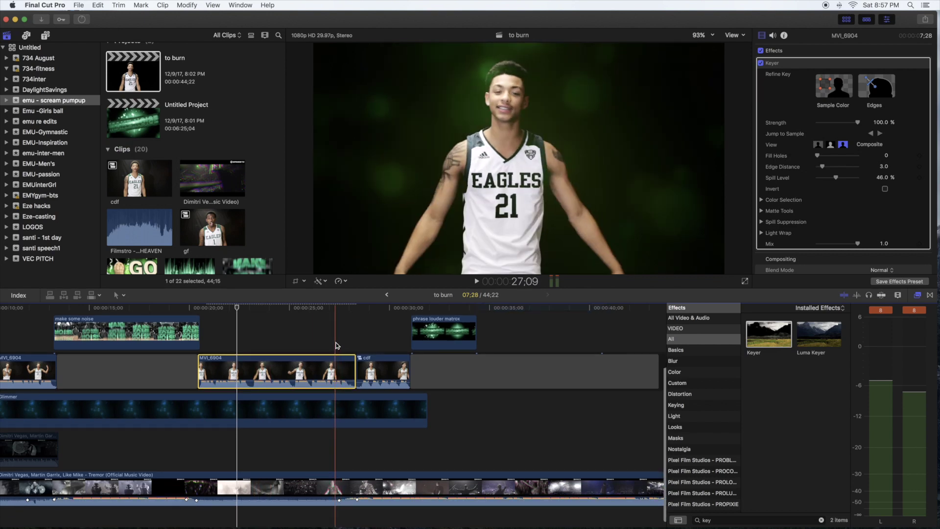
pyautogui.press('super+minus')
pyautogui.press('super+minus')
pyautogui.press('super+minus')
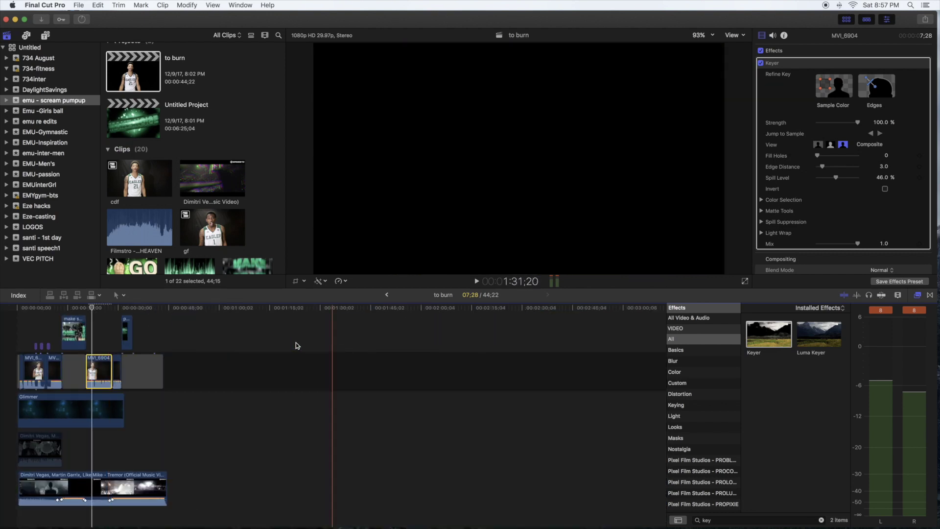
pyautogui.hotkey('shift', 'z')
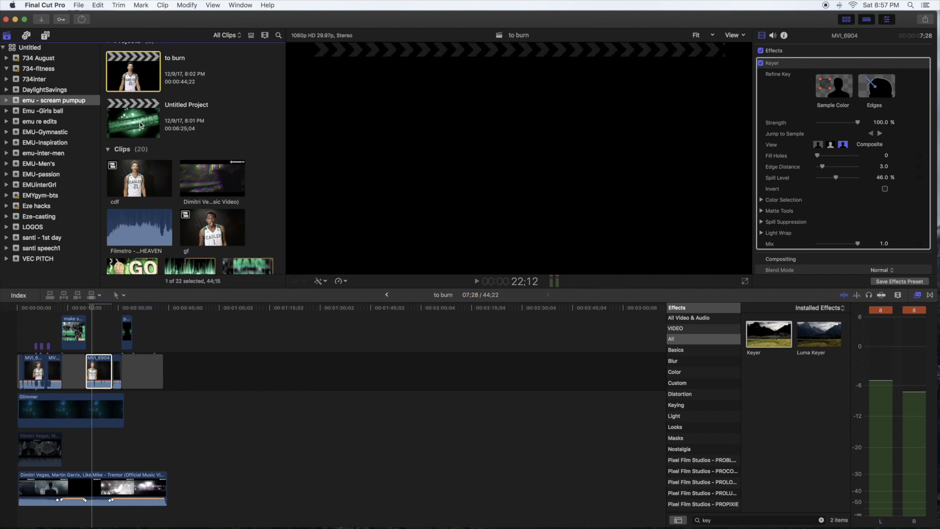
pyautogui.doubleClick(140, 125)
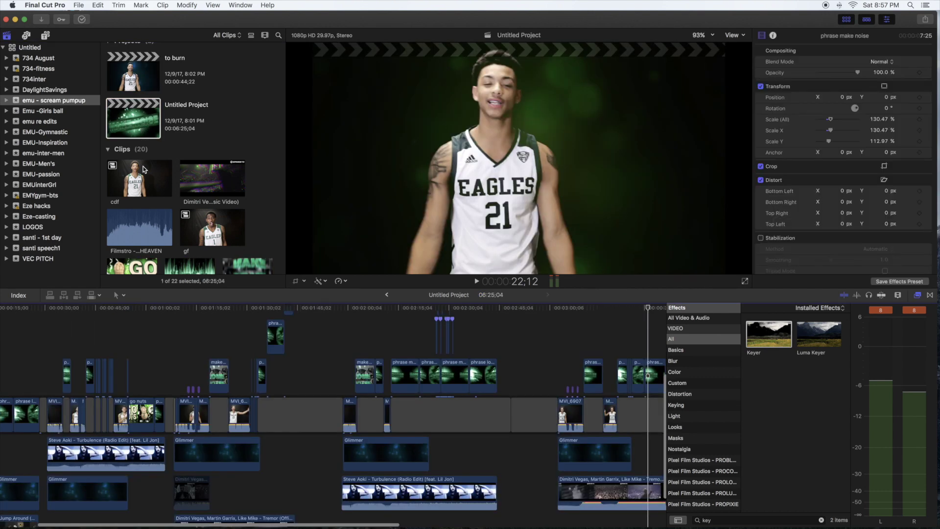
# Survey the whole Untitled Project timeline, briefly selecting its last group of clips
pyautogui.click(304, 346)
pyautogui.press('super+minus')
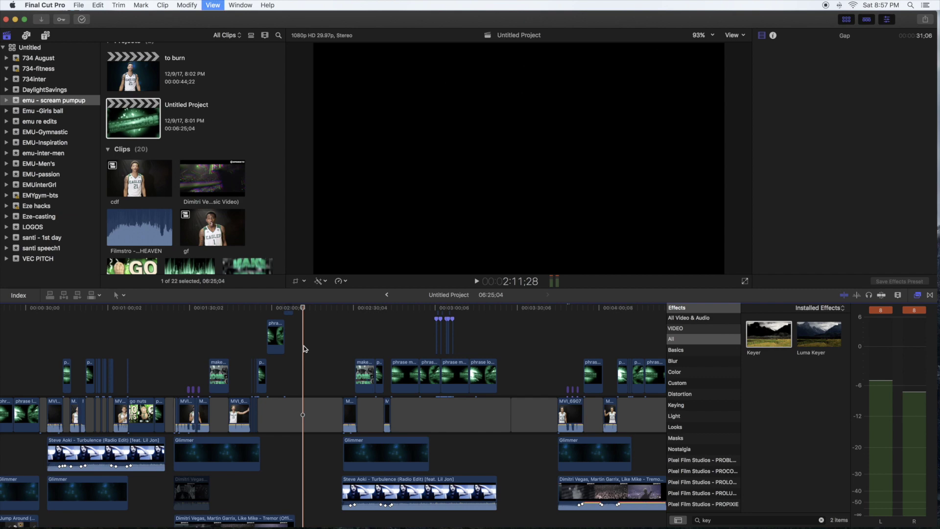
pyautogui.press('super+minus')
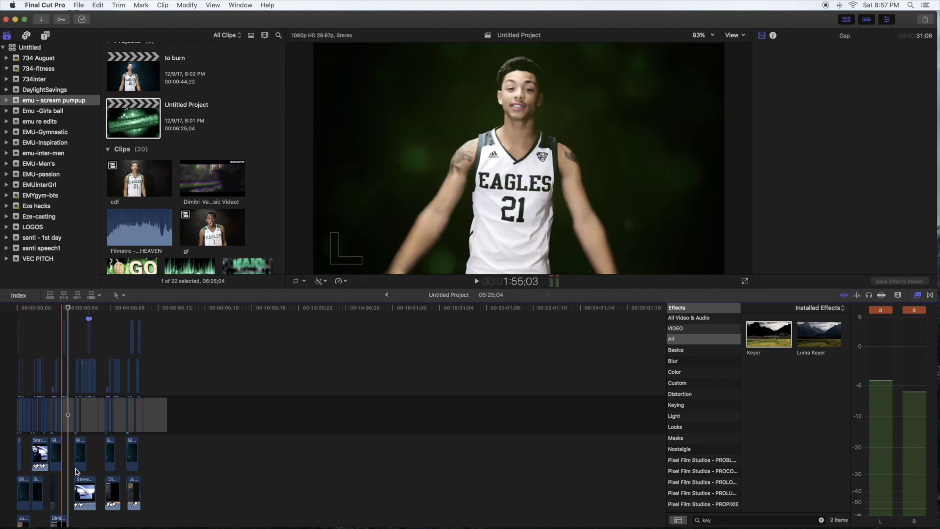
pyautogui.moveTo(143, 490); pyautogui.dragTo(127, 337)
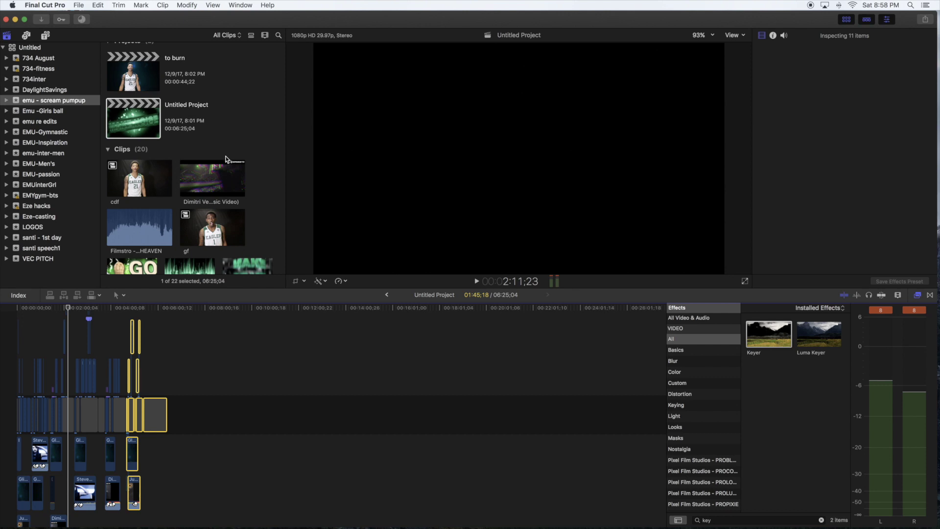
pyautogui.click(146, 354)
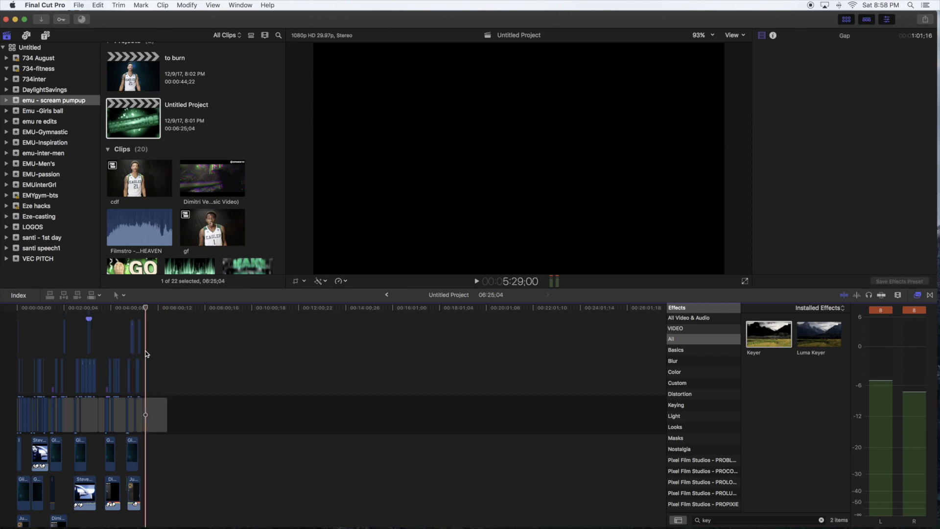